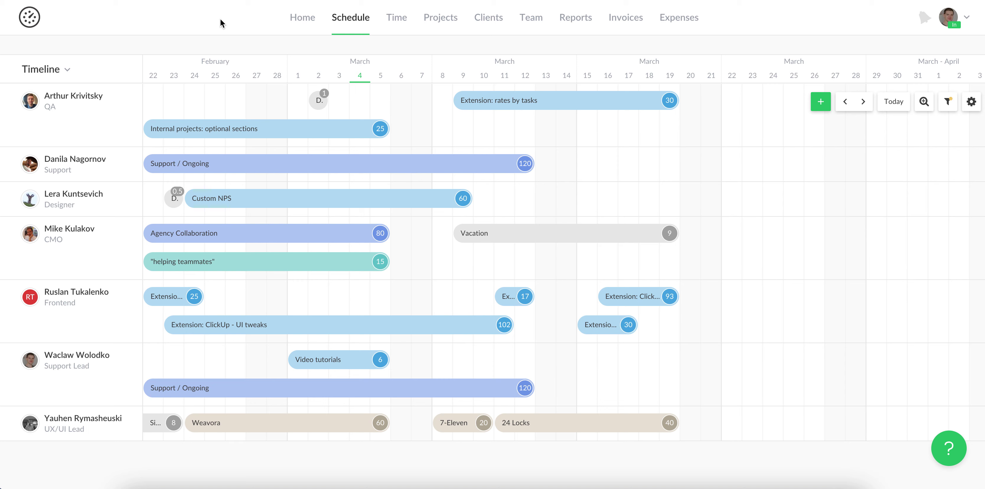
Step: Check the schedule grouping options and close them, leaving the grouping unchanged
mouse_move(344, 363)
click(50, 72)
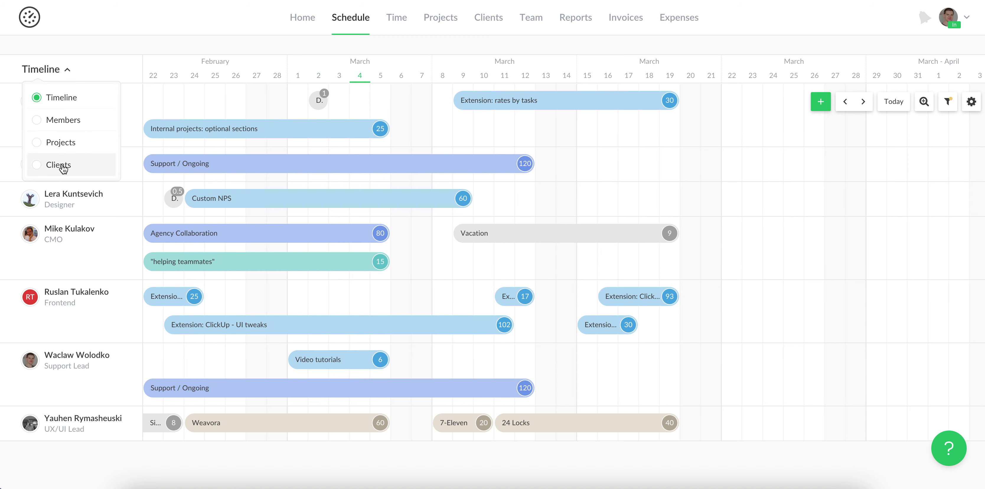
click(41, 75)
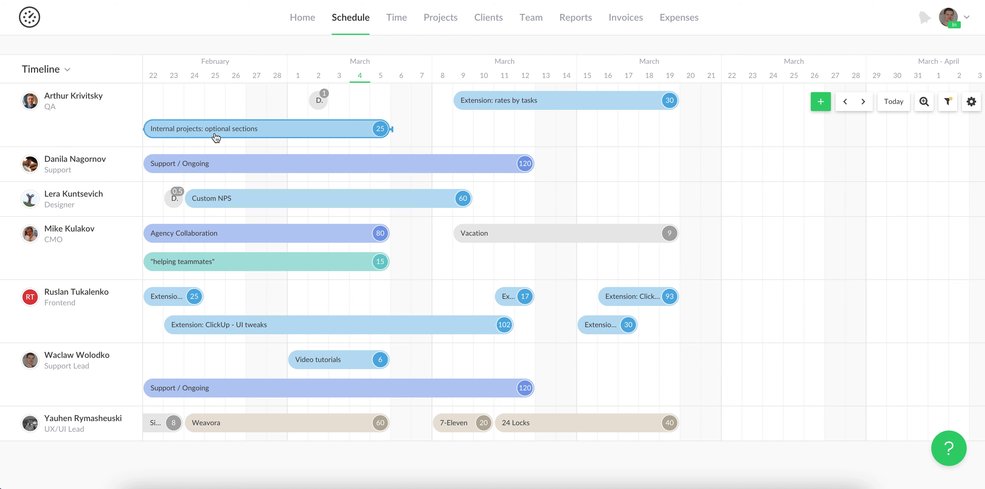
mouse_move(219, 170)
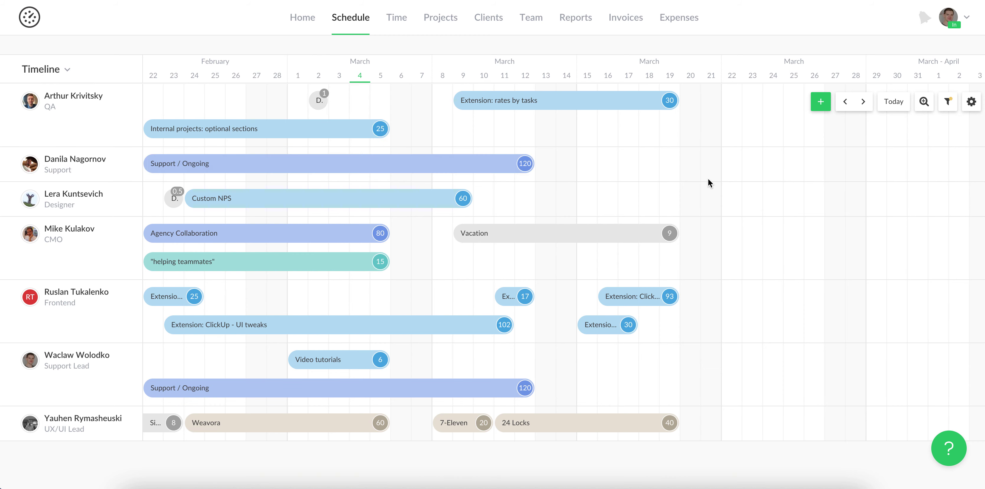
Step: Place a new Mar 11–16 assignment for Support / Ongoing, task Email and chat support
click(820, 107)
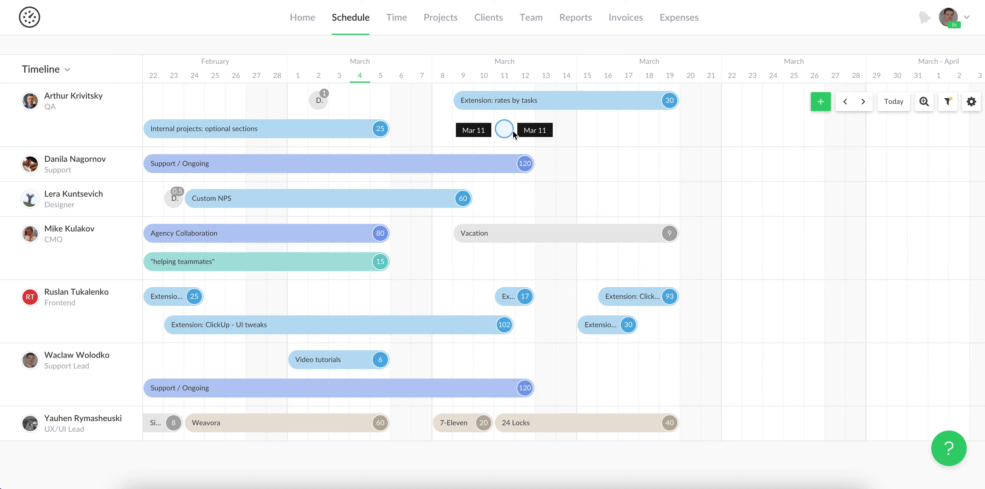
drag(513, 133, 613, 132)
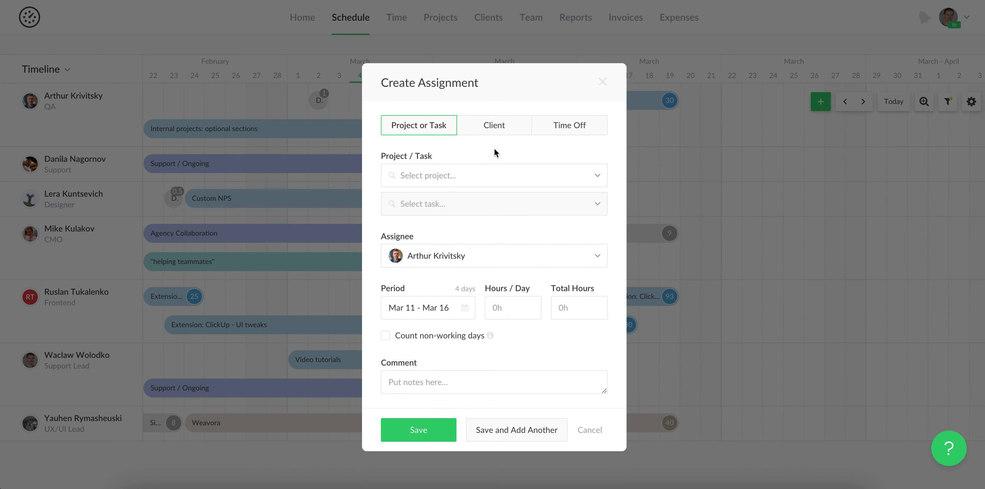
click(464, 175)
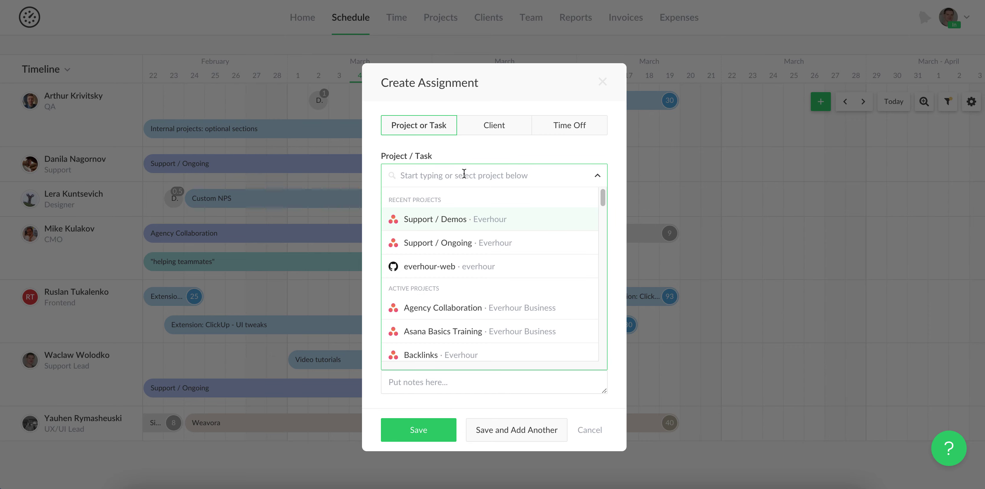
click(490, 242)
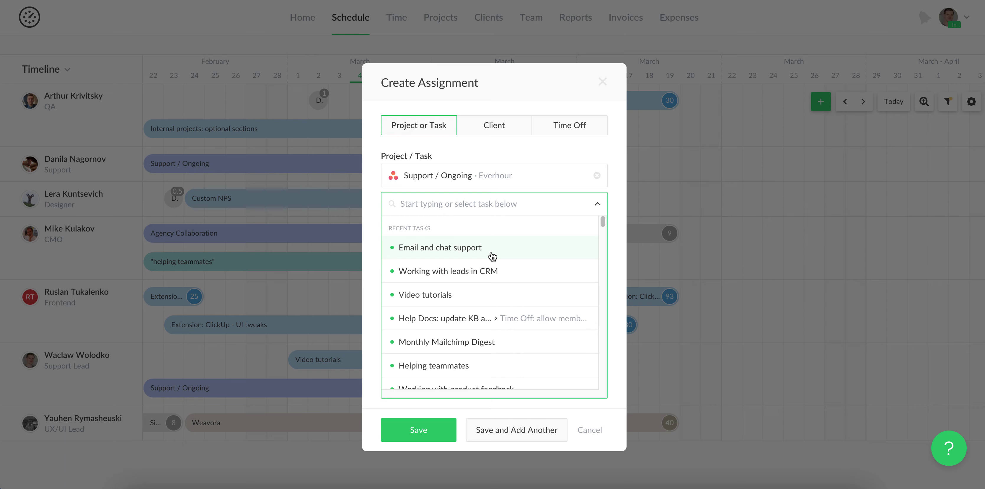
click(491, 248)
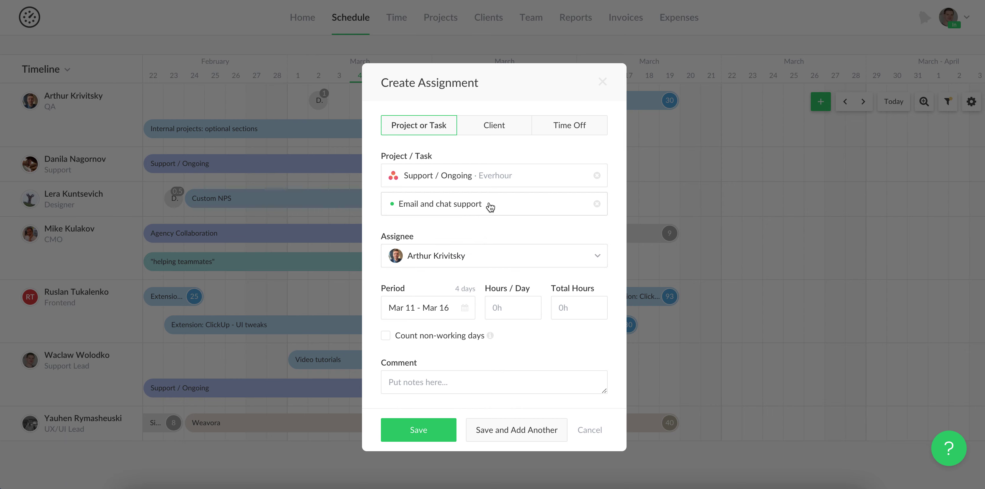
Step: Keep the current assignee, enter 40 total hours, and save the assignment
click(463, 260)
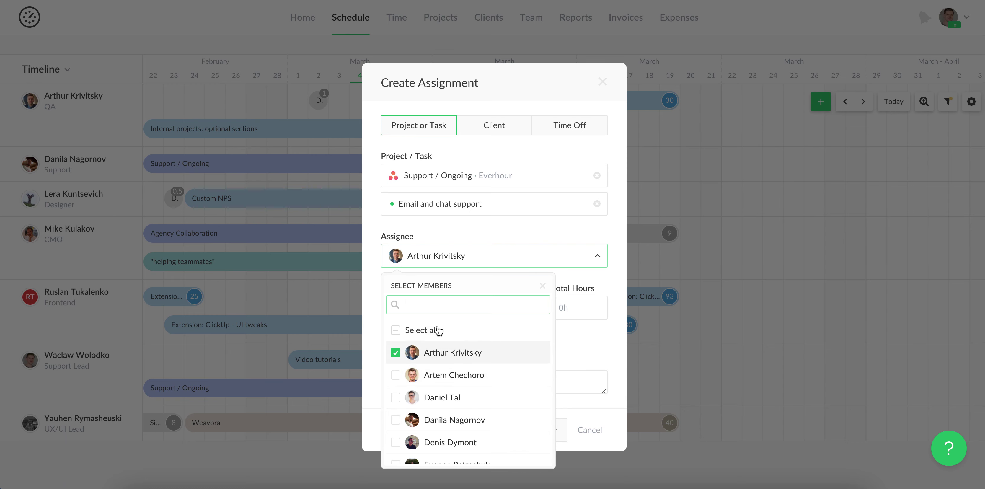
click(370, 266)
click(371, 266)
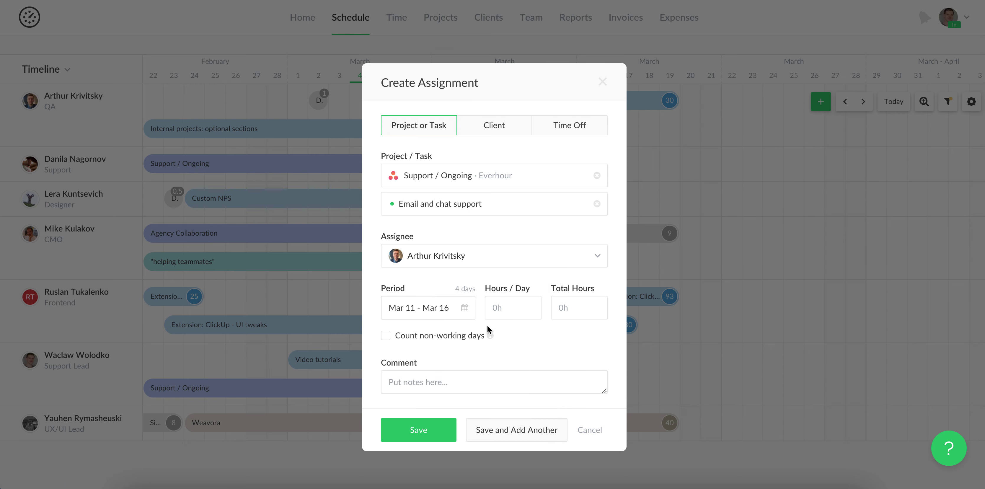
click(572, 303)
text(40)
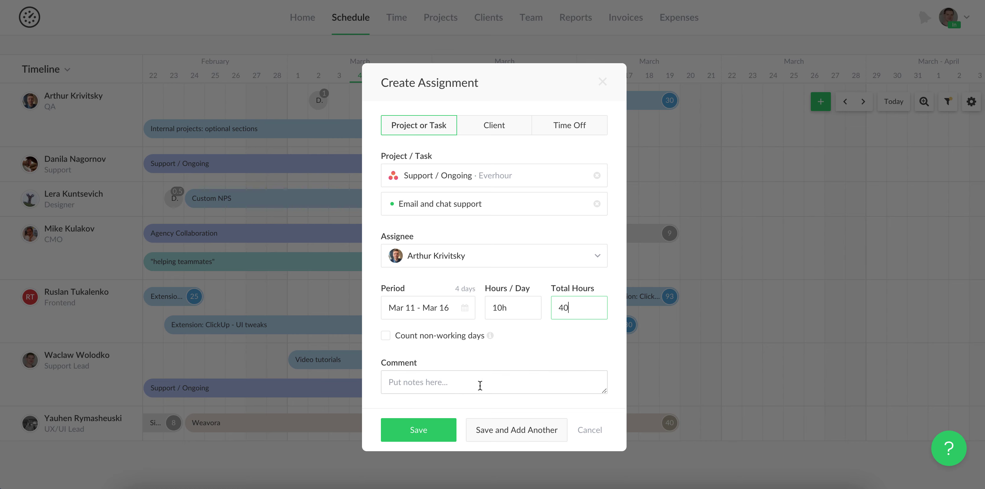
click(427, 433)
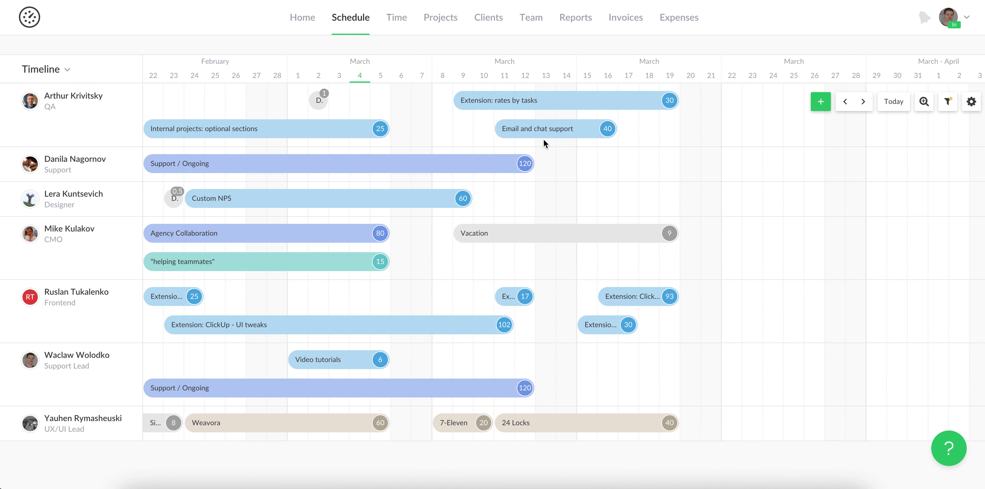
mouse_move(543, 138)
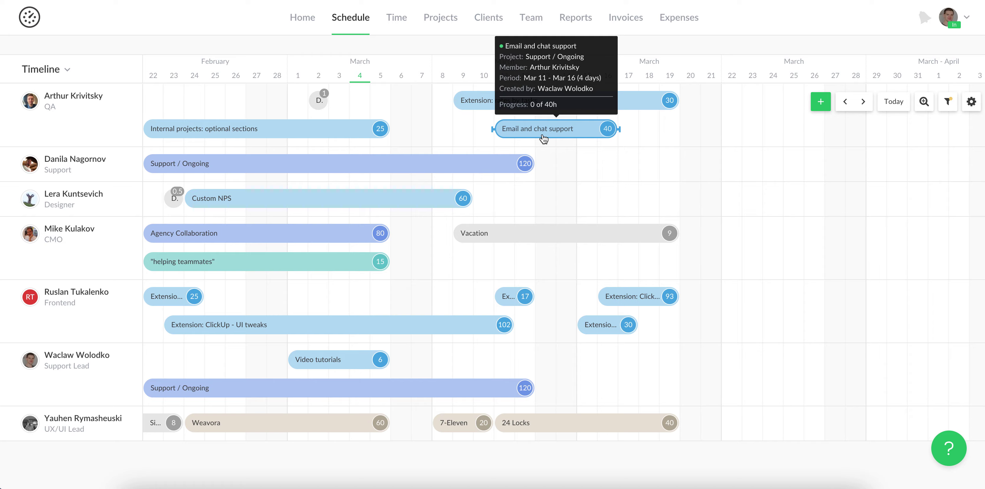
click(820, 102)
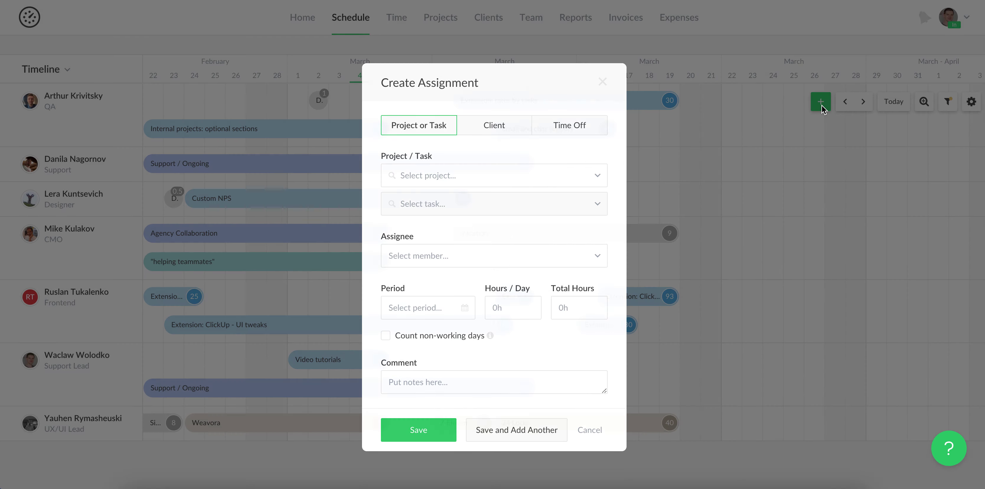
click(498, 130)
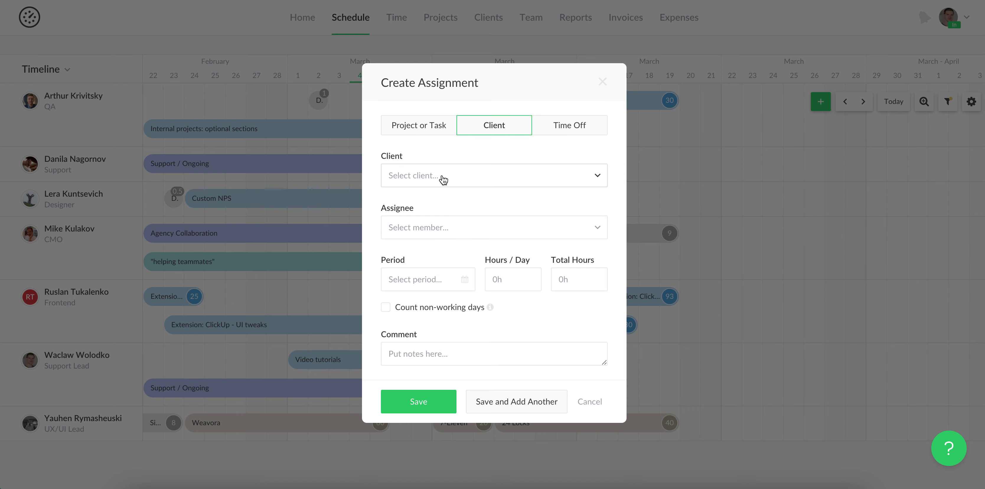
click(419, 132)
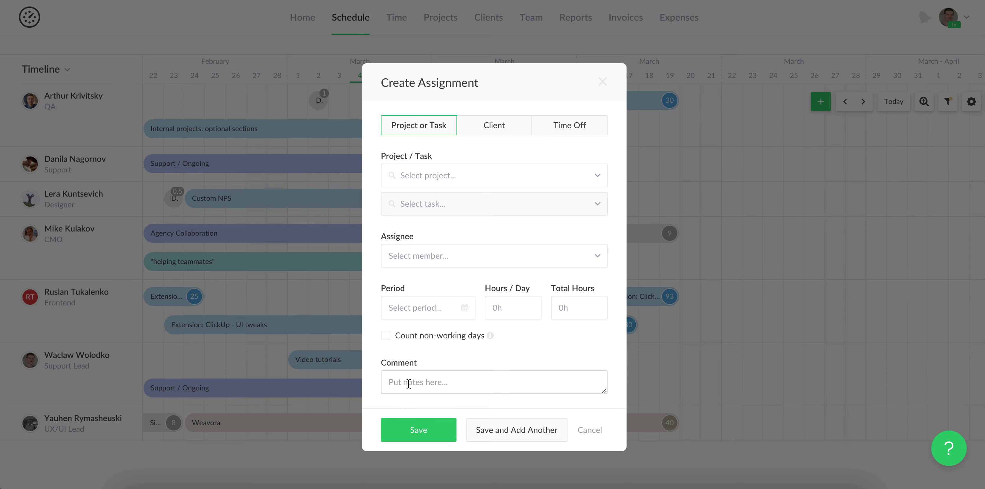
click(599, 431)
mouse_move(255, 271)
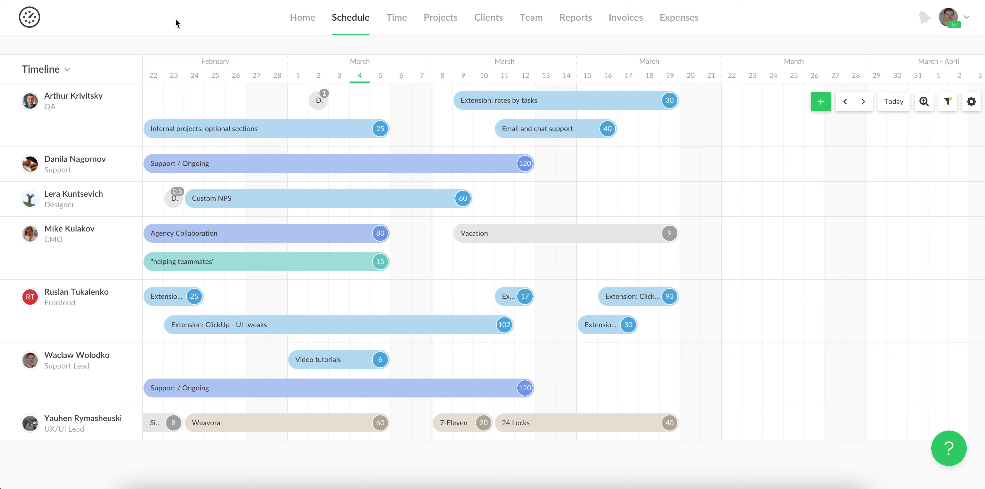
Step: Switch the schedule grouping from Timeline to Members
click(67, 75)
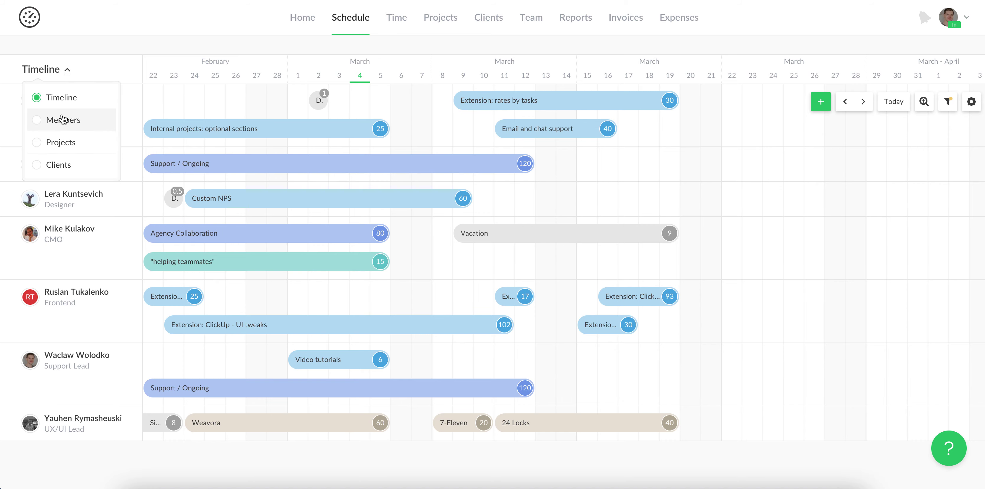
click(63, 120)
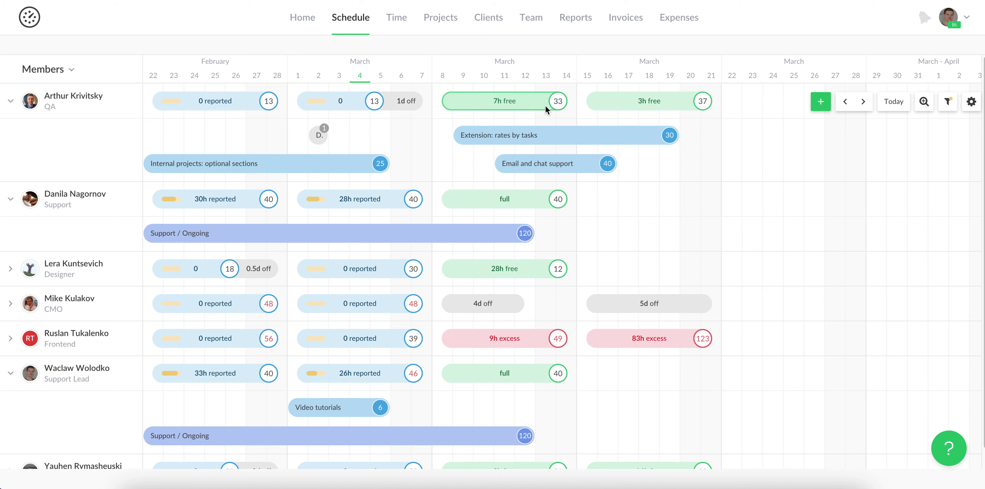
mouse_move(545, 106)
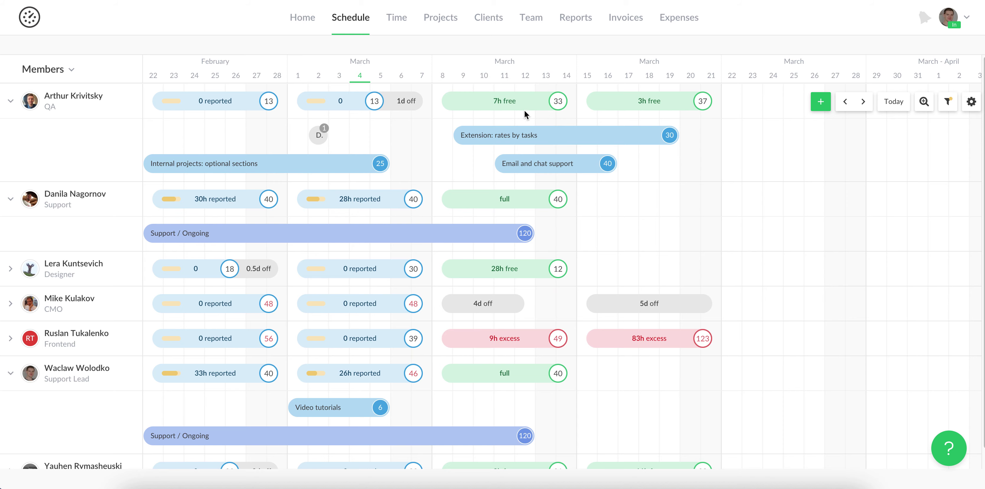
mouse_move(647, 110)
Step: Step two weeks ahead, return to today, toggle column zoom, and open Schedule Settings
click(863, 102)
click(864, 109)
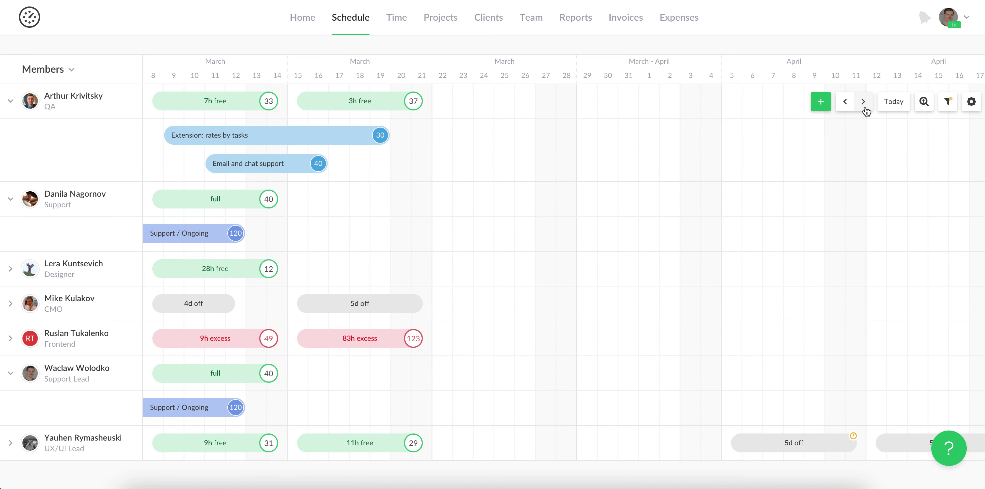
click(888, 110)
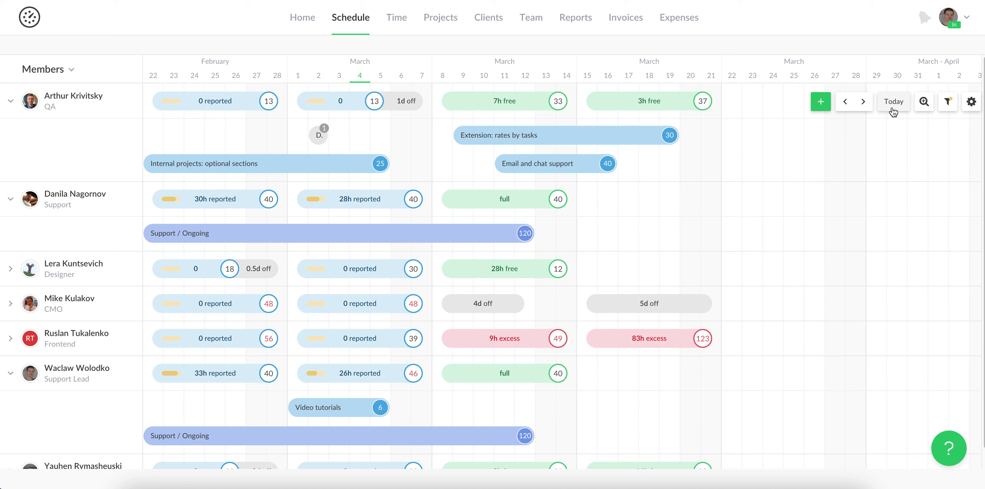
click(922, 110)
click(923, 110)
click(945, 103)
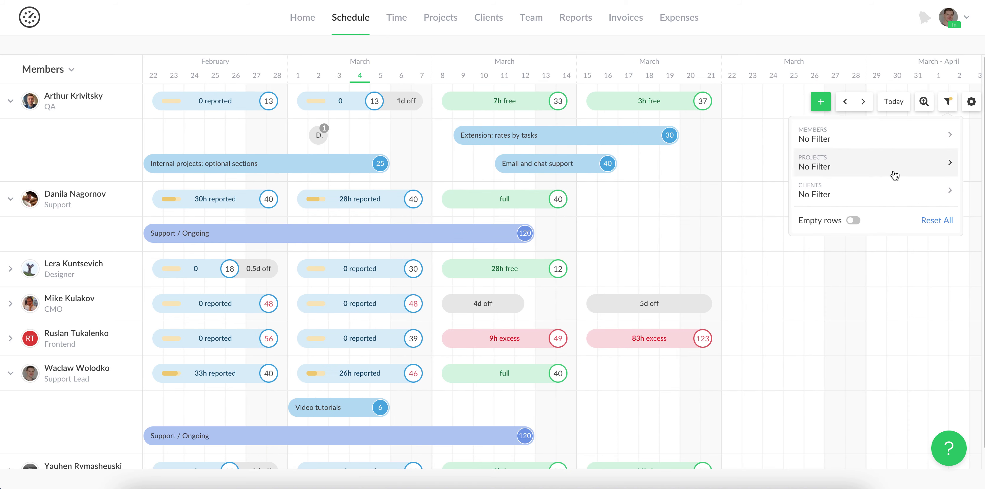
click(970, 103)
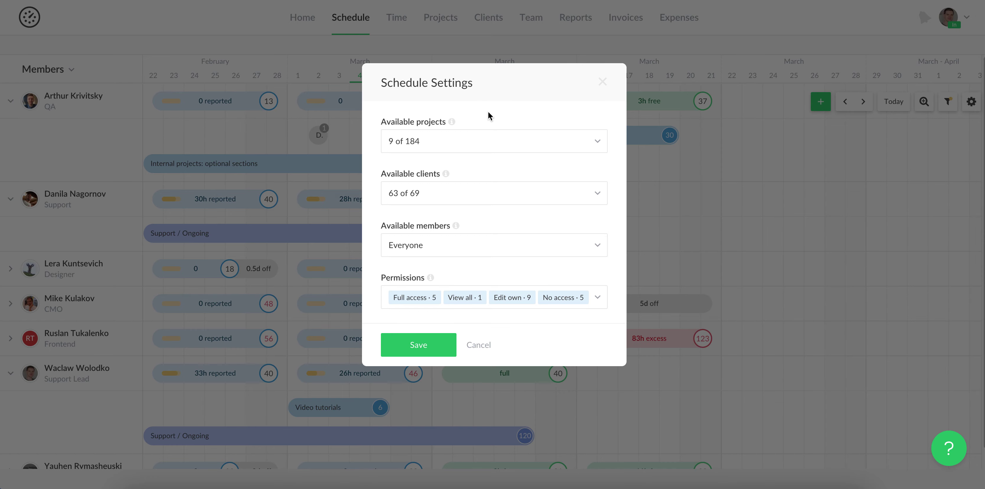
click(483, 144)
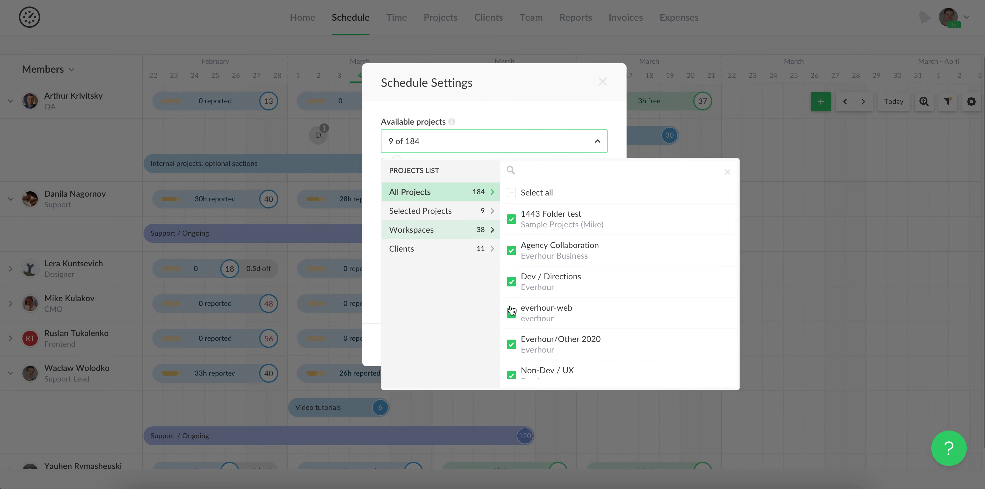
click(497, 141)
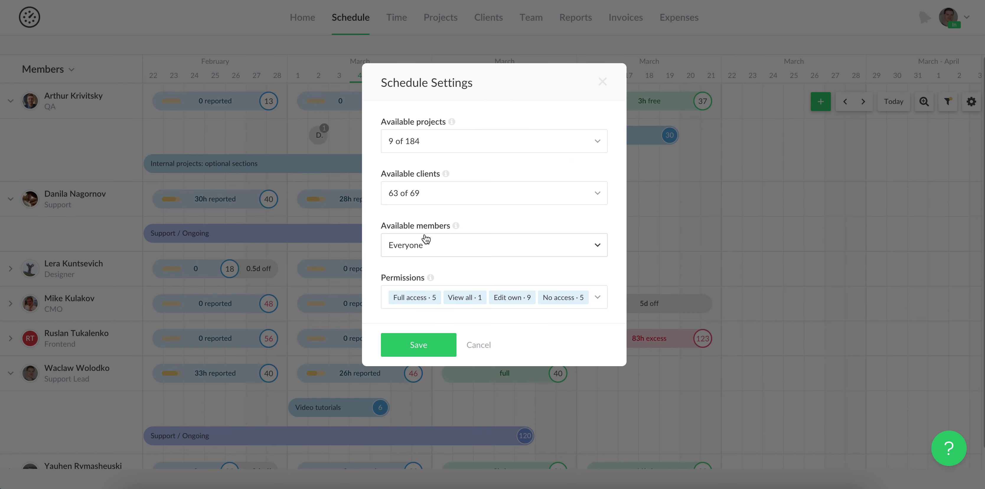
click(430, 193)
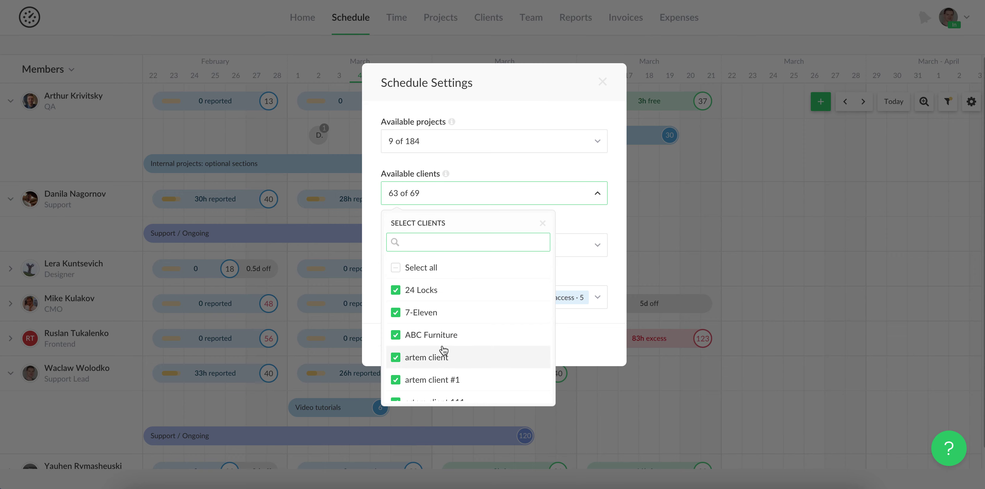
click(492, 115)
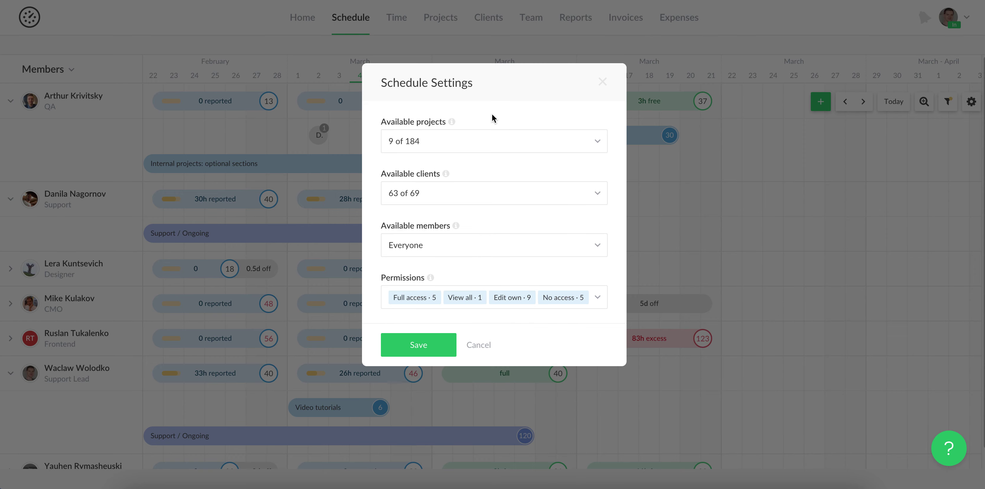
click(500, 244)
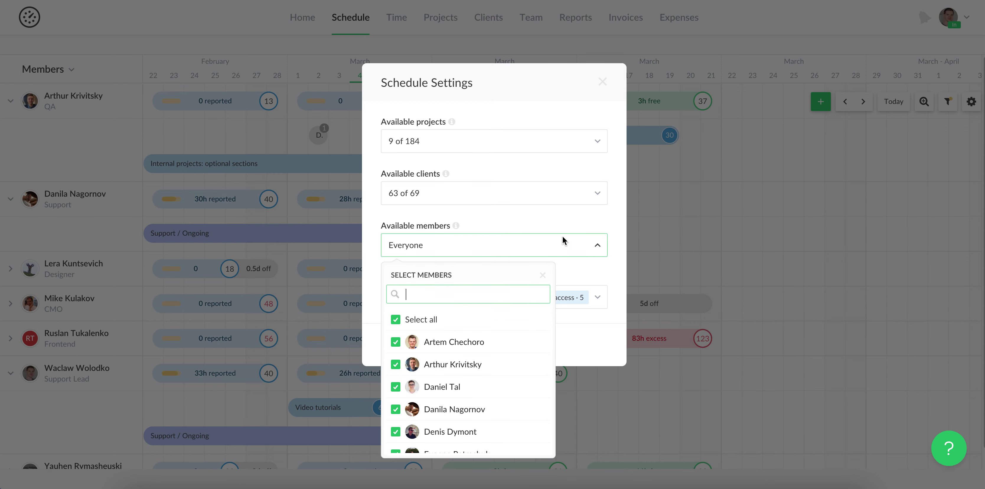
click(561, 227)
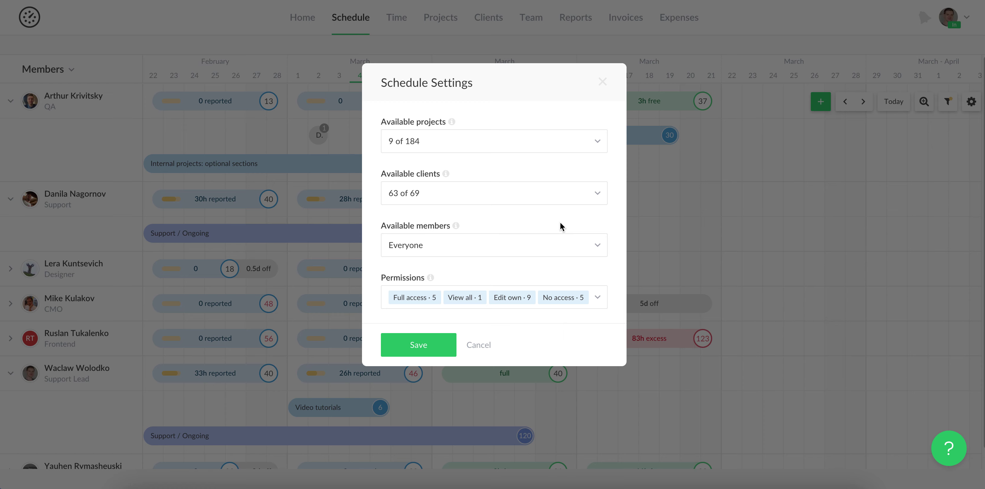
click(595, 300)
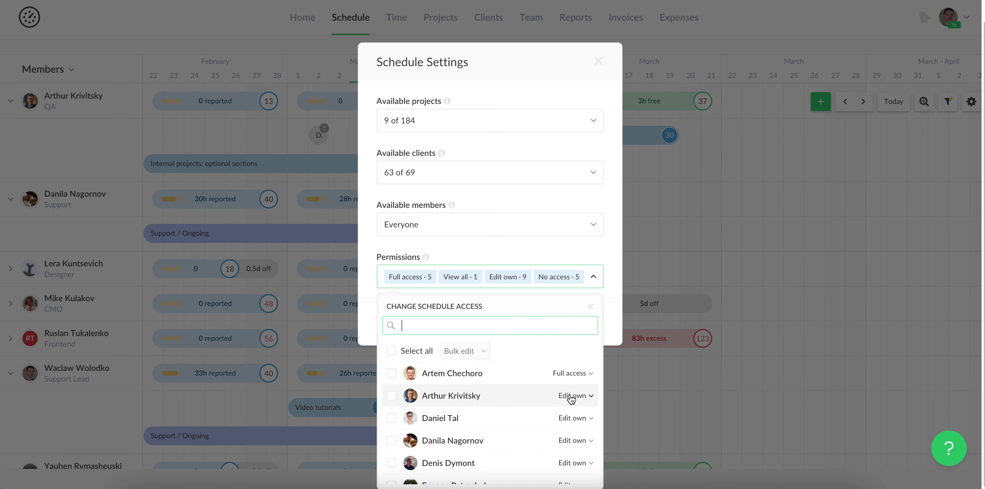
scroll(572, 410, down, 1)
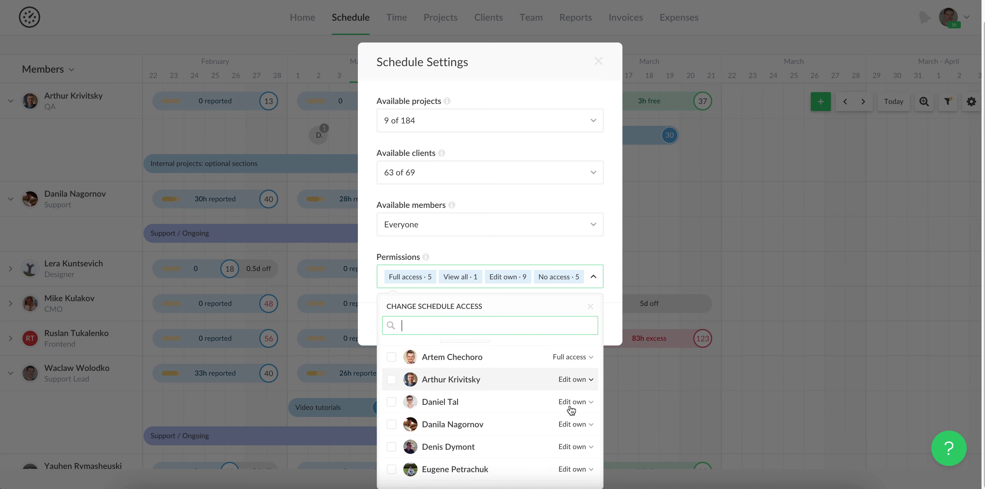
click(598, 61)
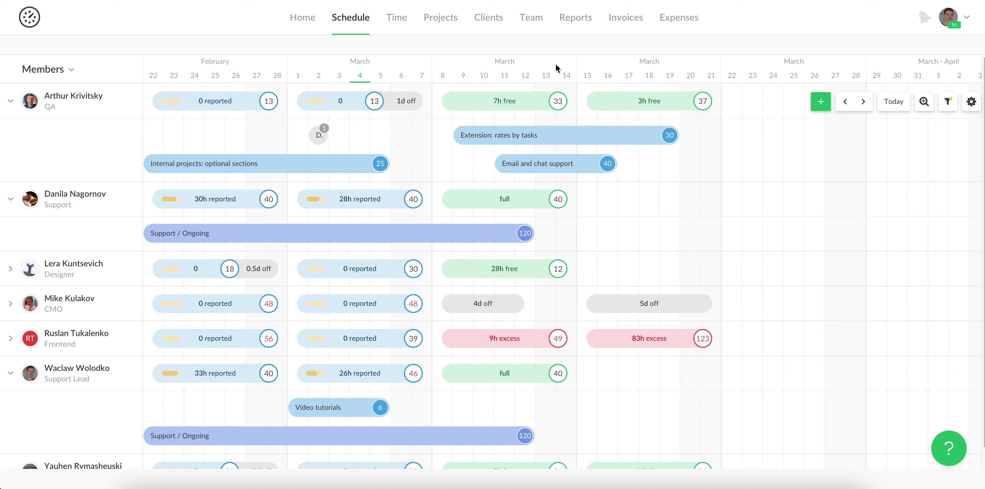